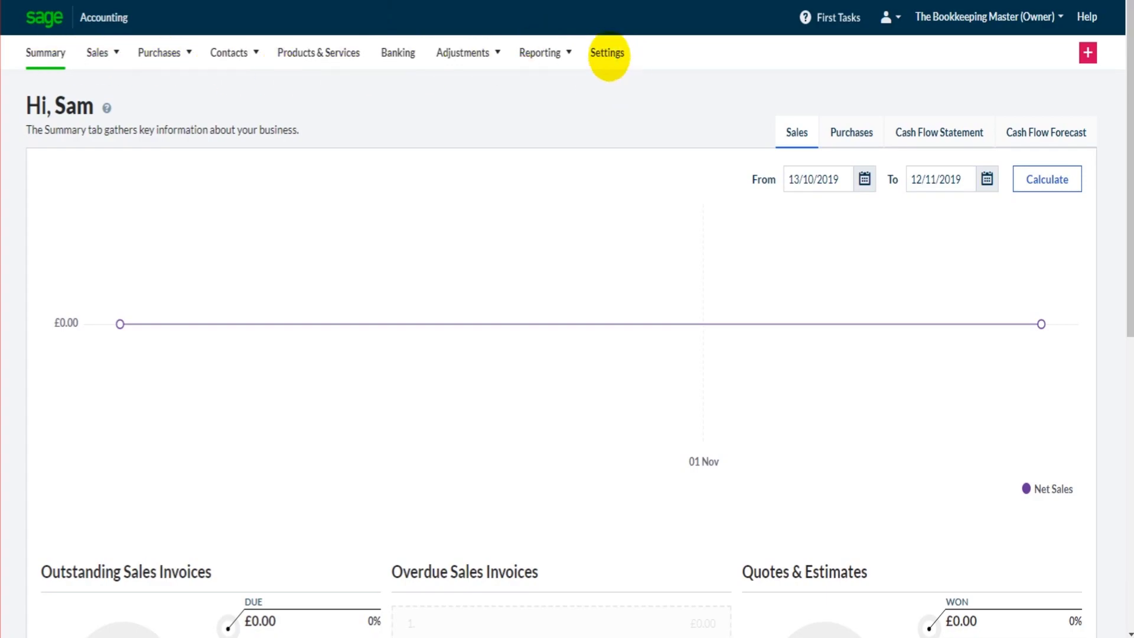
Go to Settings and reach User Management under Customise
{"action": "left_click", "coordinate": [608, 55]}
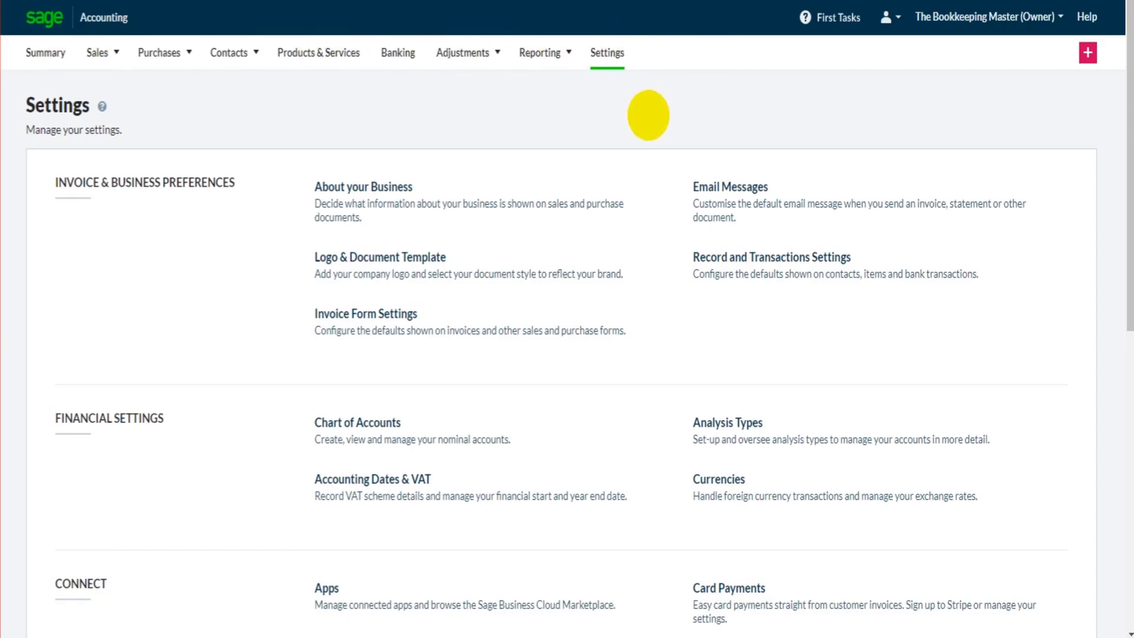
{"action": "scroll", "coordinate": [647, 115], "scroll_direction": "down", "scroll_amount": 2}
{"action": "scroll", "coordinate": [650, 119], "scroll_direction": "down", "scroll_amount": 2}
{"action": "scroll", "coordinate": [648, 116], "scroll_direction": "down", "scroll_amount": 3}
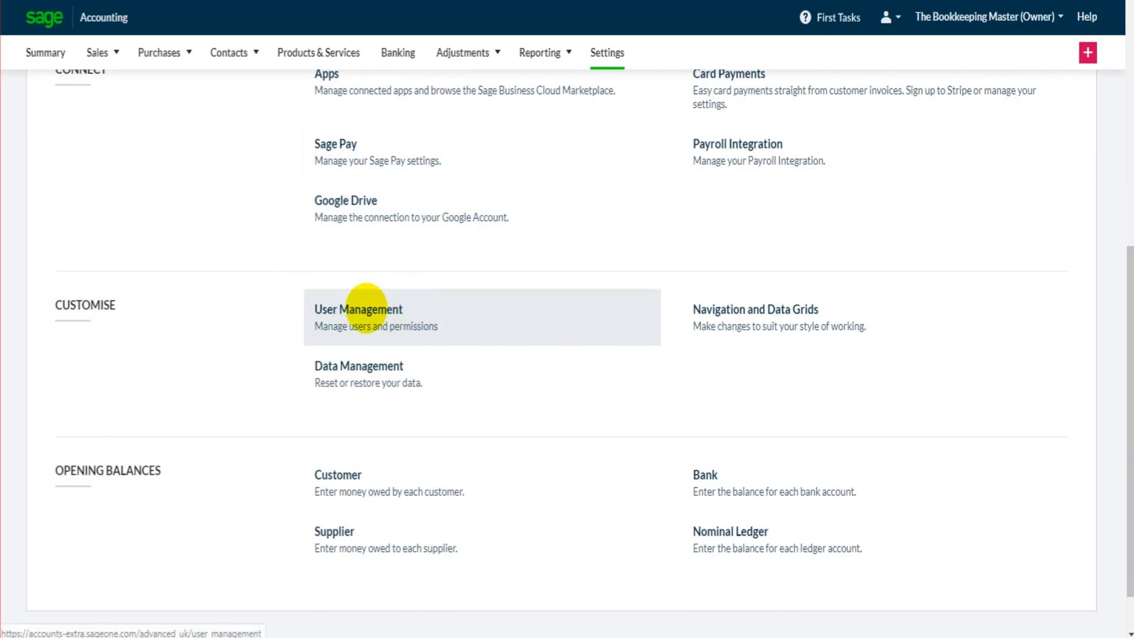
{"action": "left_click", "coordinate": [363, 304]}
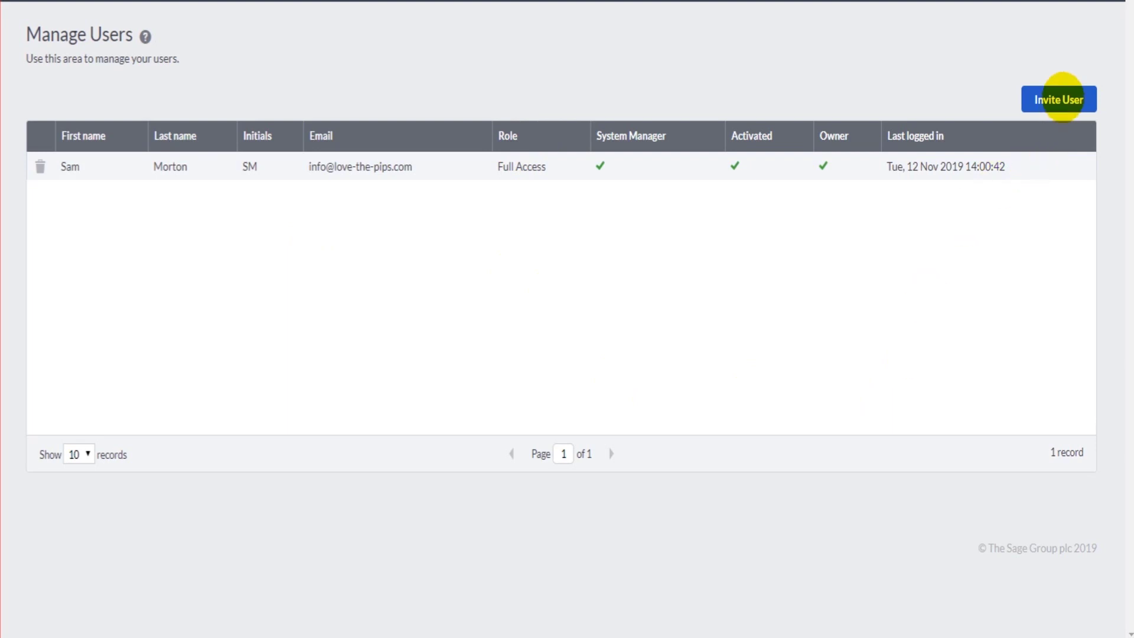
Begin an Invite User form and focus the invitee's Email field
{"action": "left_click", "coordinate": [1058, 99]}
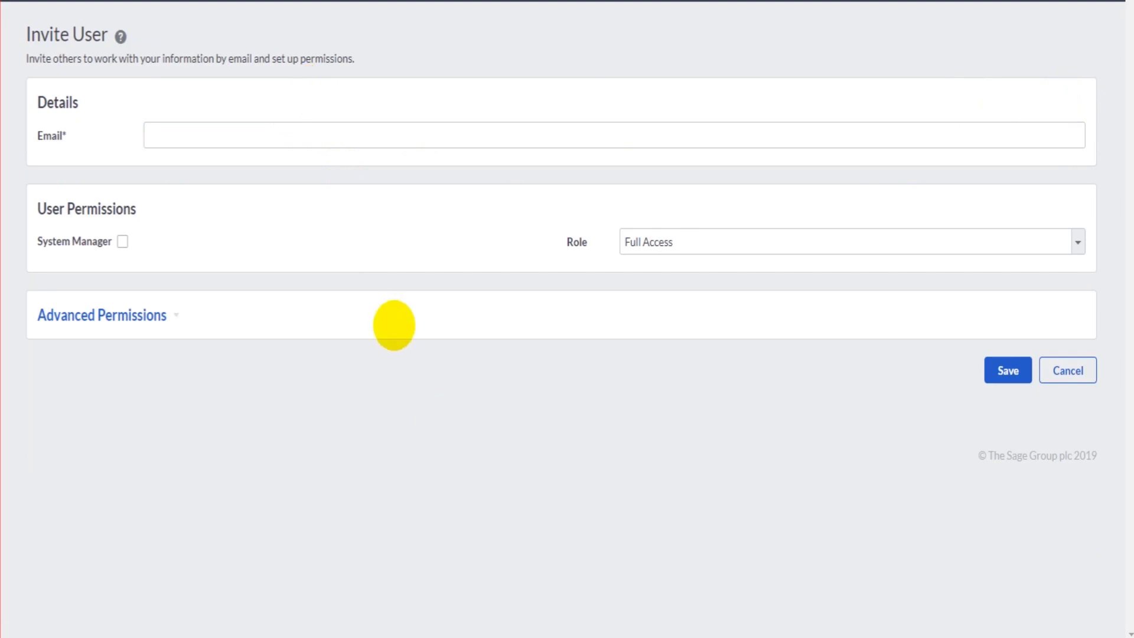
{"action": "left_click", "coordinate": [178, 130]}
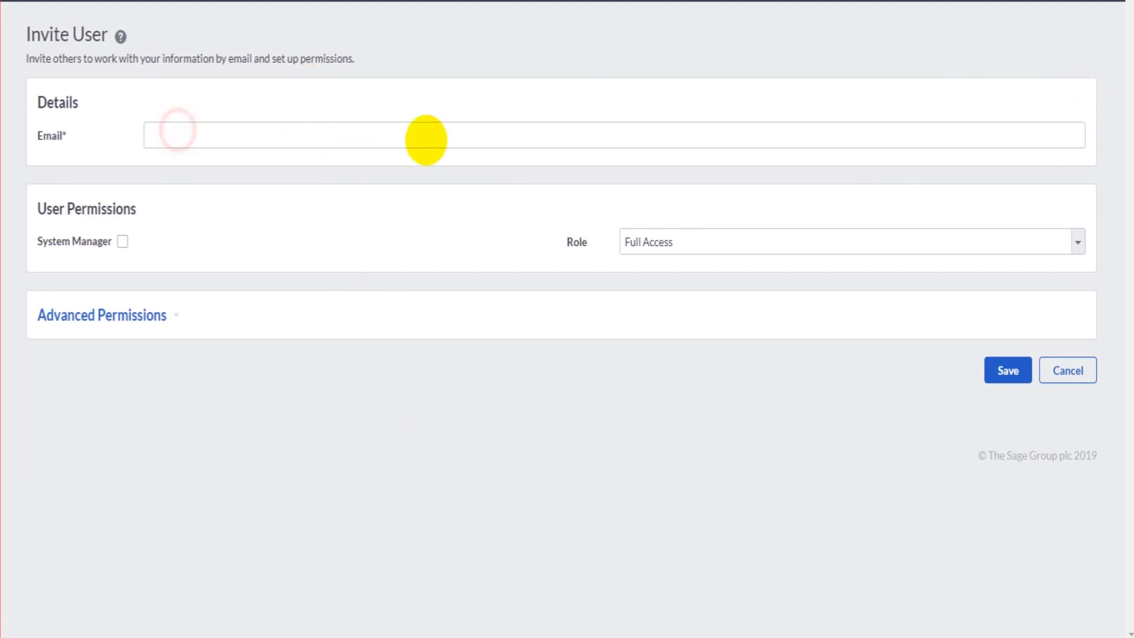
{"action": "left_click", "coordinate": [429, 141]}
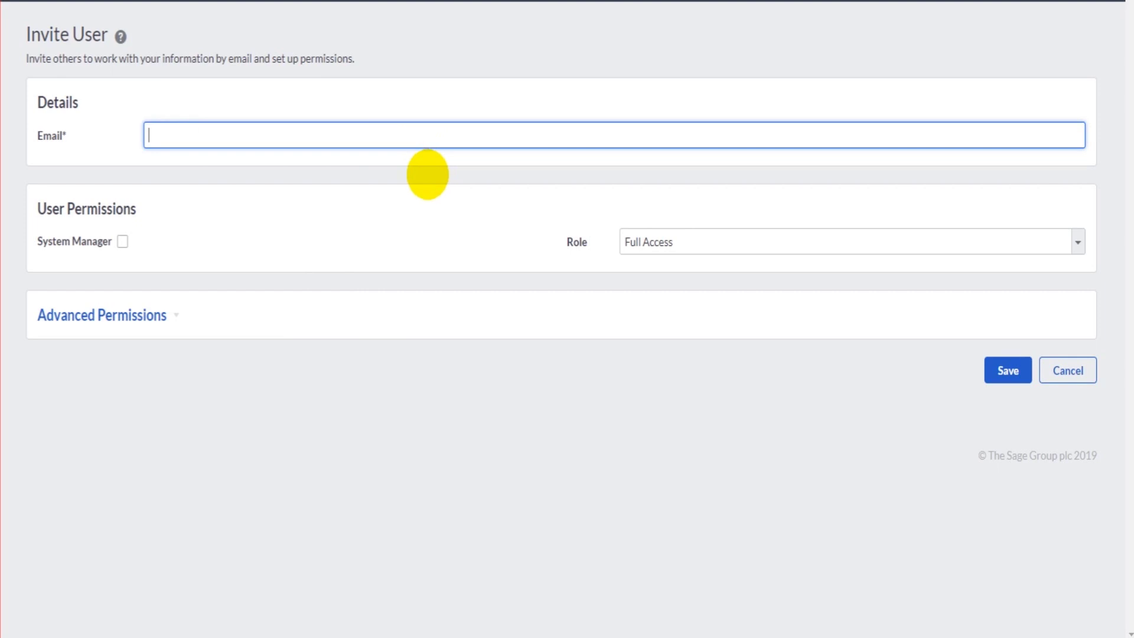
Expand Advanced Permissions and review the available roles in the Role dropdown
{"action": "left_click", "coordinate": [175, 317]}
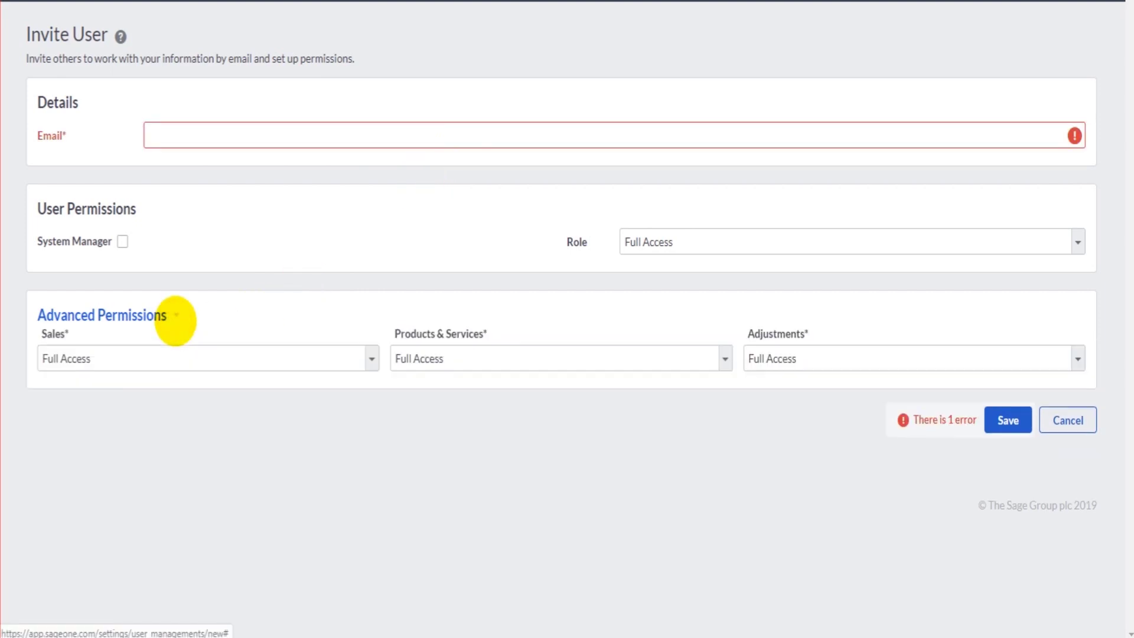
{"action": "left_click", "coordinate": [652, 237]}
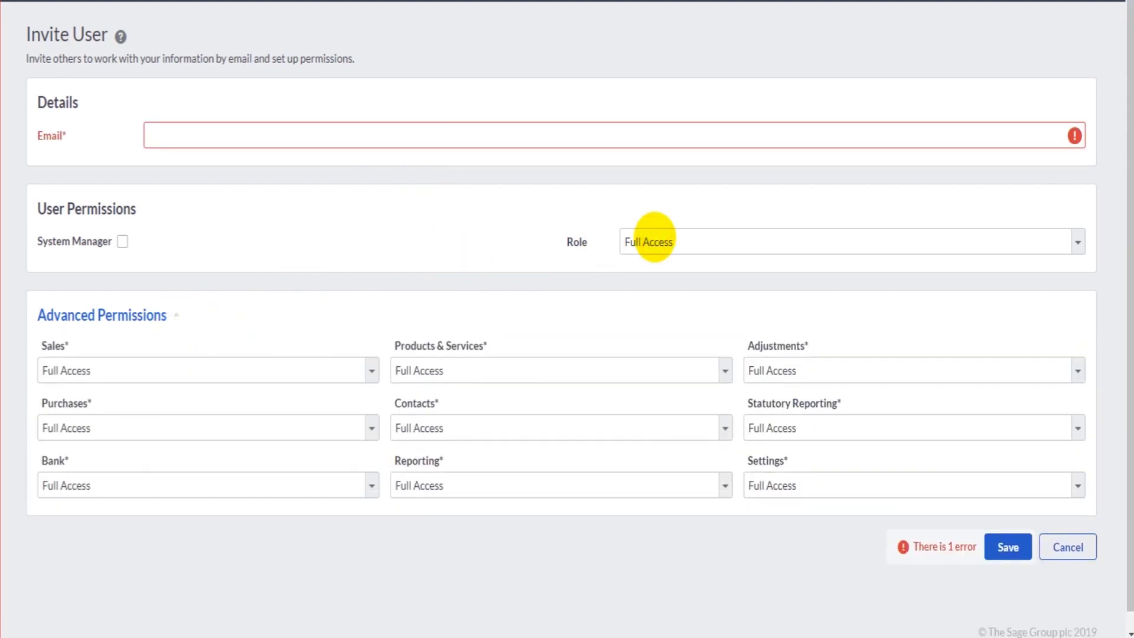
{"action": "left_click", "coordinate": [650, 236]}
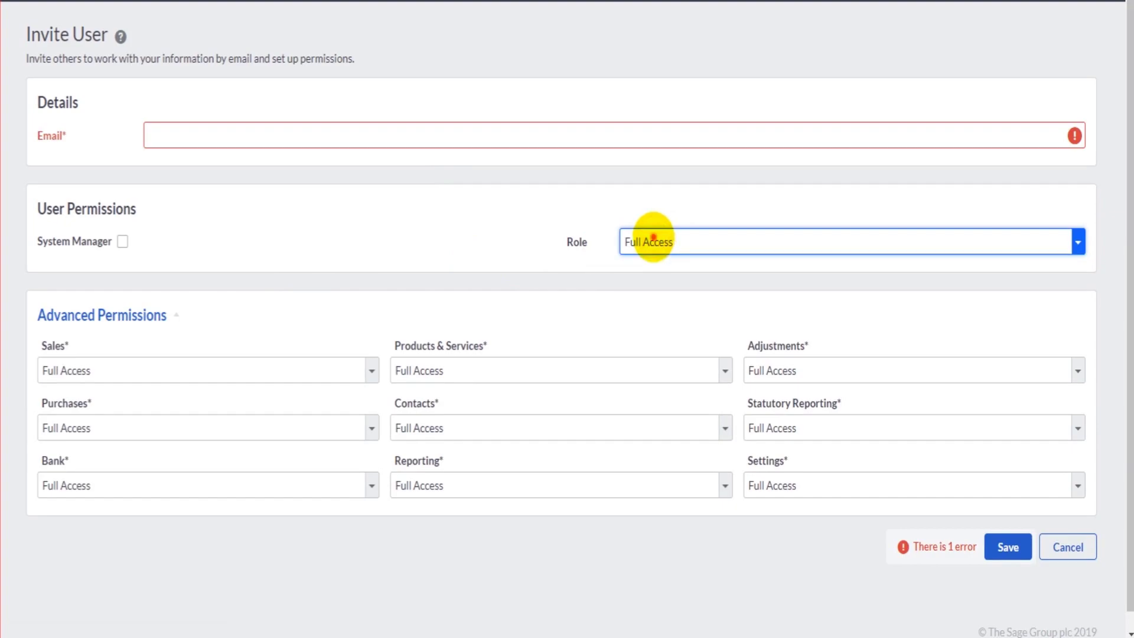
{"action": "left_click", "coordinate": [653, 240]}
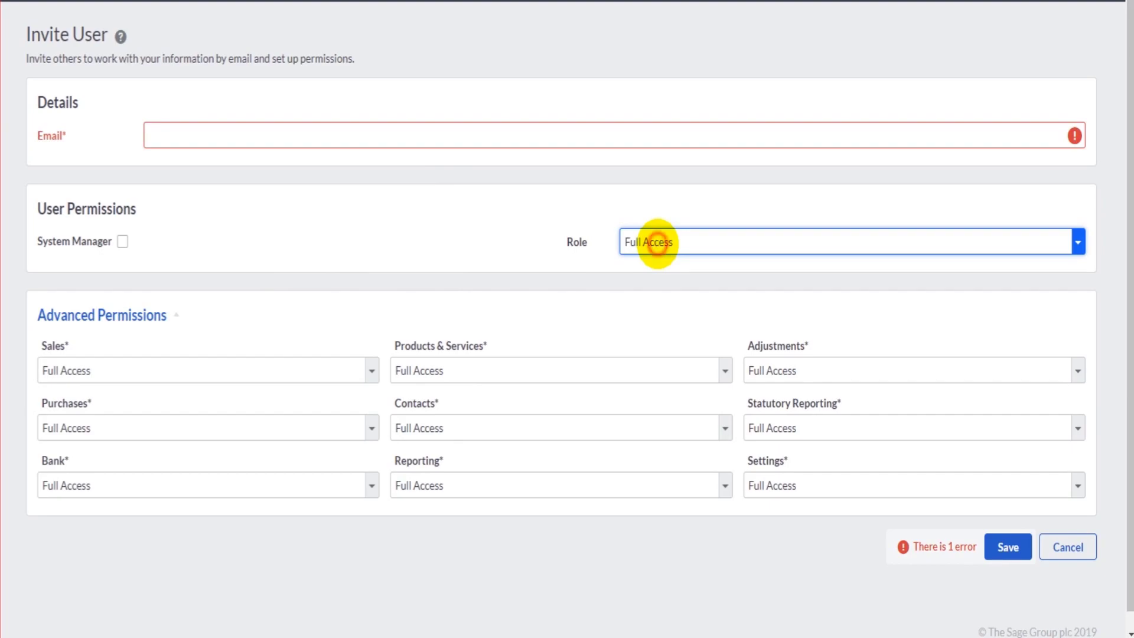
Choose the Custom role and set Sales to Full Access, leaving other areas restricted or none
{"action": "left_click", "coordinate": [658, 274]}
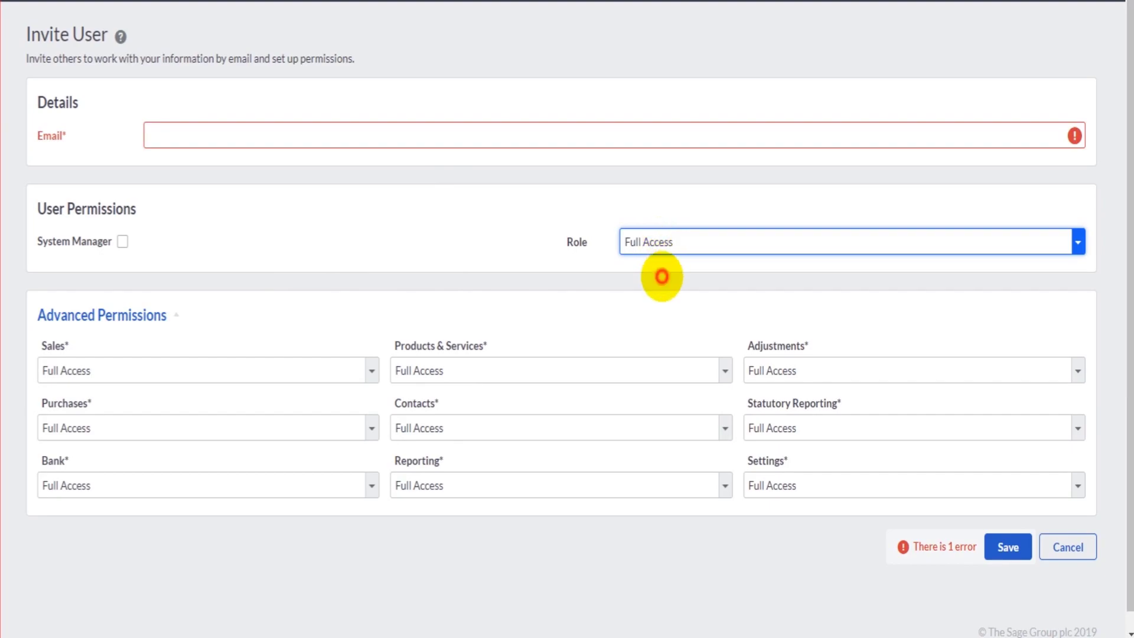
{"action": "left_click", "coordinate": [245, 369]}
{"action": "left_click", "coordinate": [135, 394]}
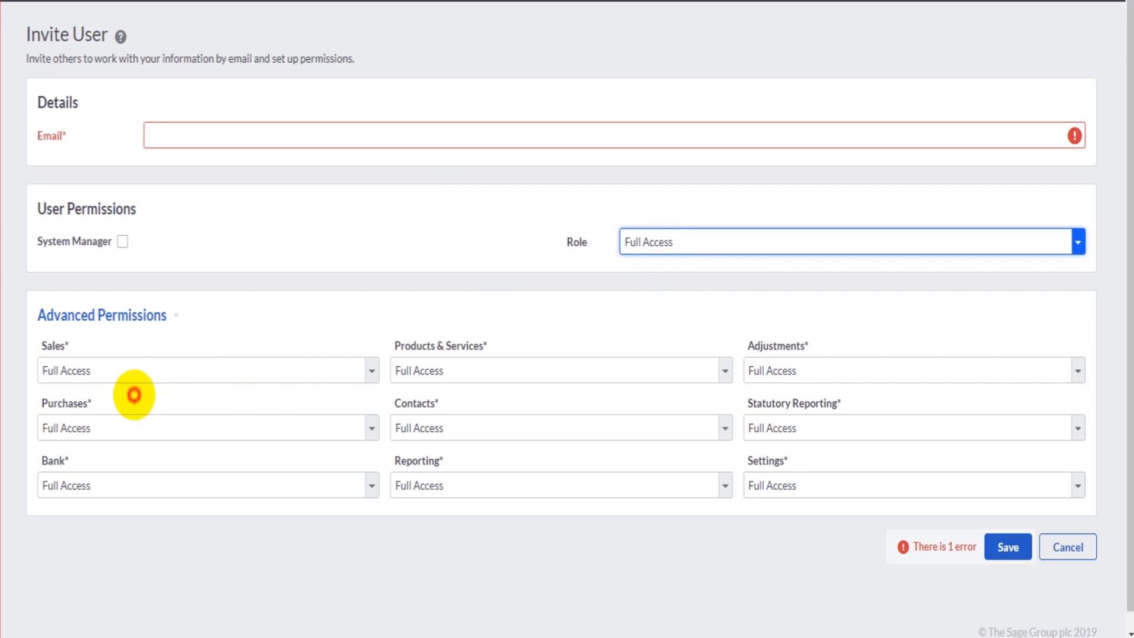
{"action": "left_click", "coordinate": [119, 369]}
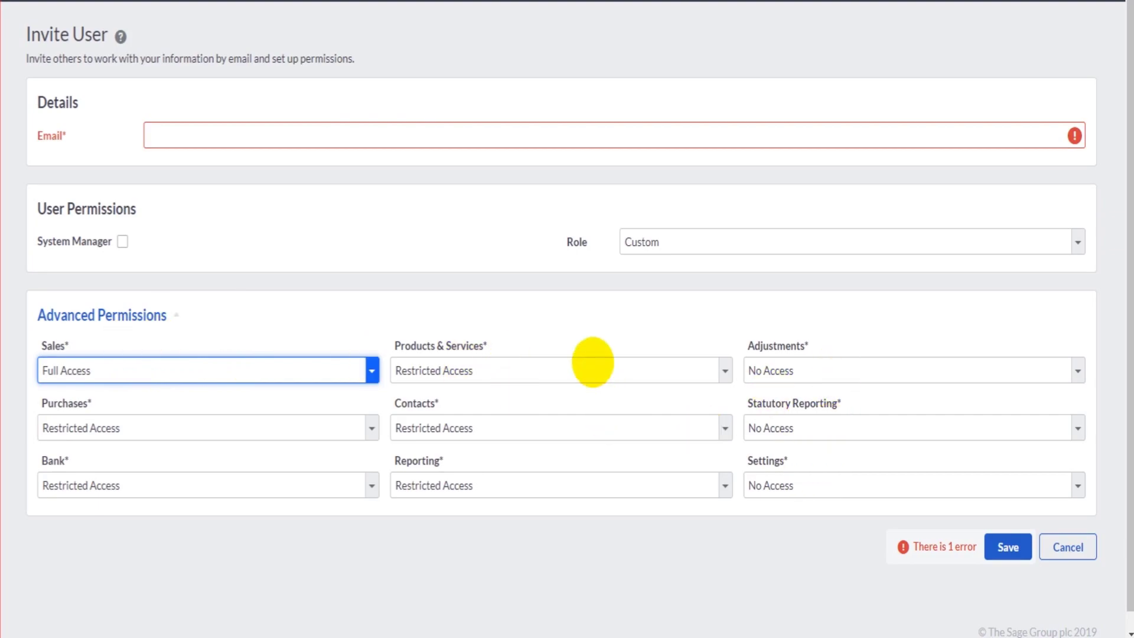
{"action": "left_click", "coordinate": [591, 363]}
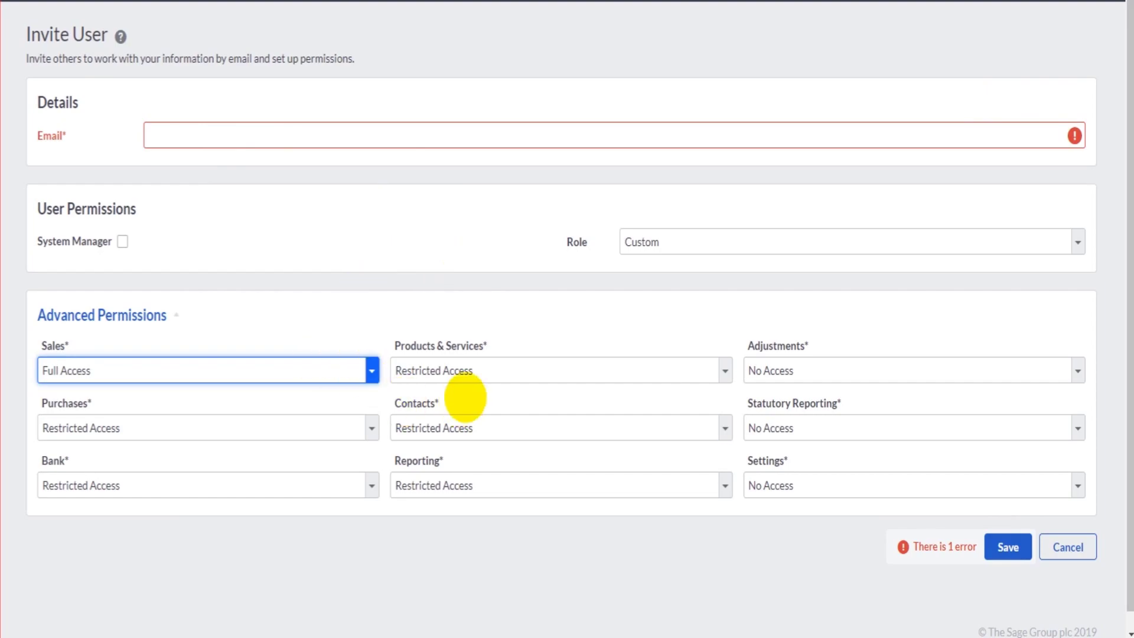
{"action": "left_click", "coordinate": [493, 427]}
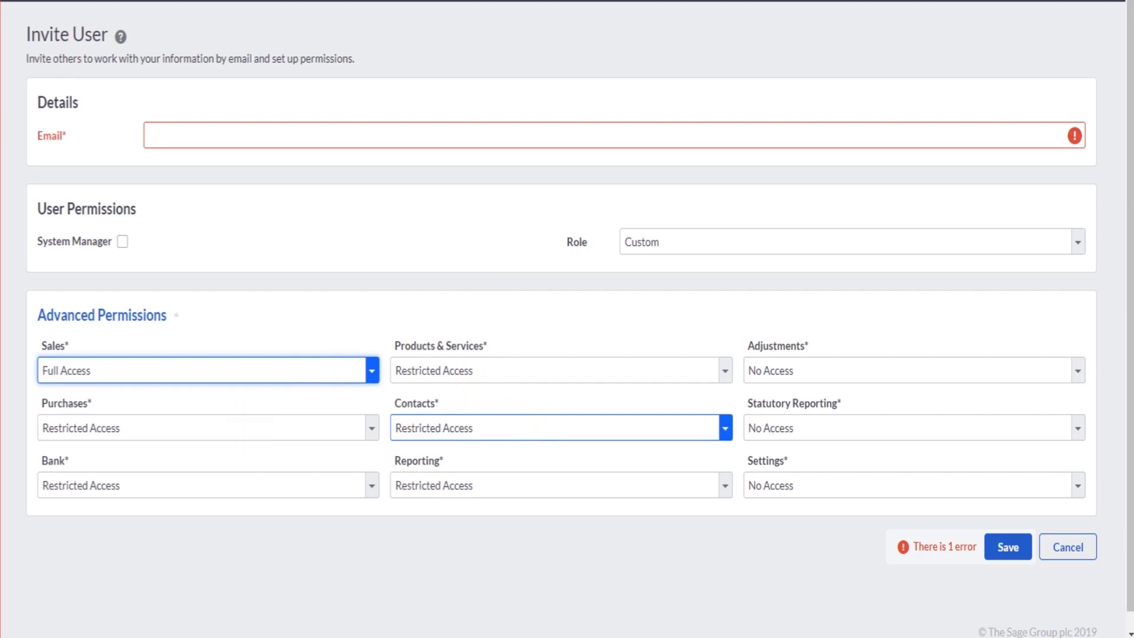